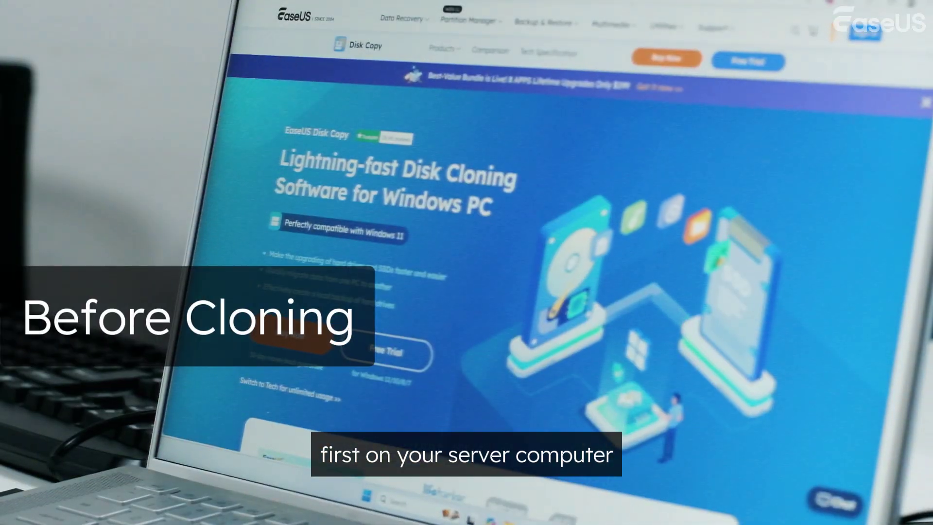
Scroll down through the EaseUS Disk Copy product page in the browser.
scroll(486, 218, down, 3)
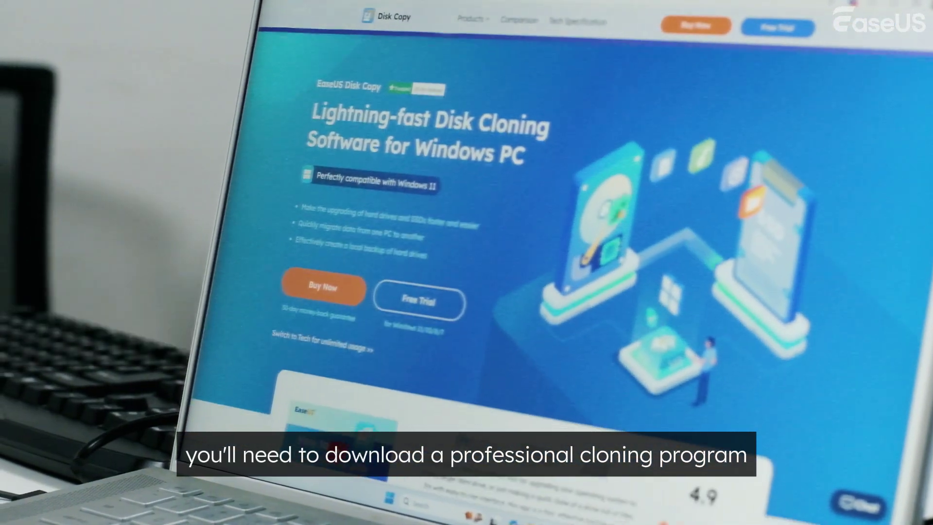
scroll(486, 243, down, 5)
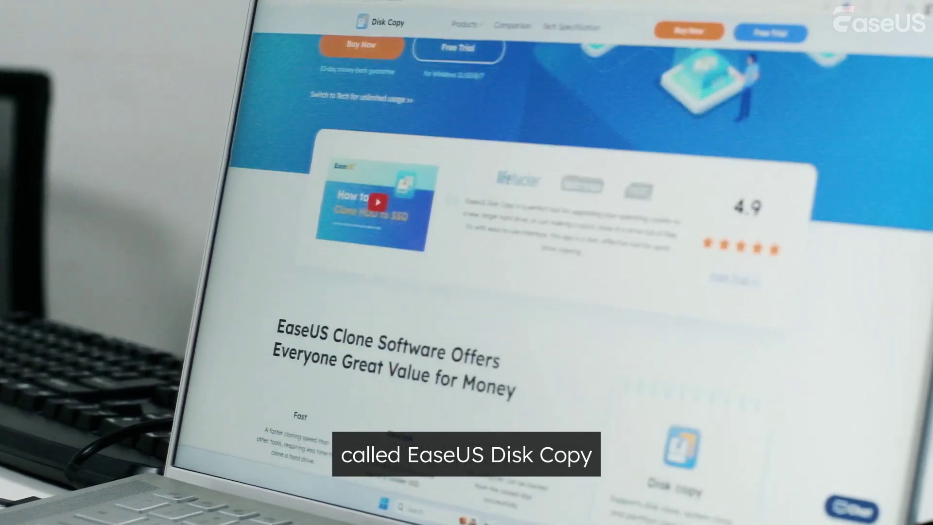
scroll(486, 243, down, 10)
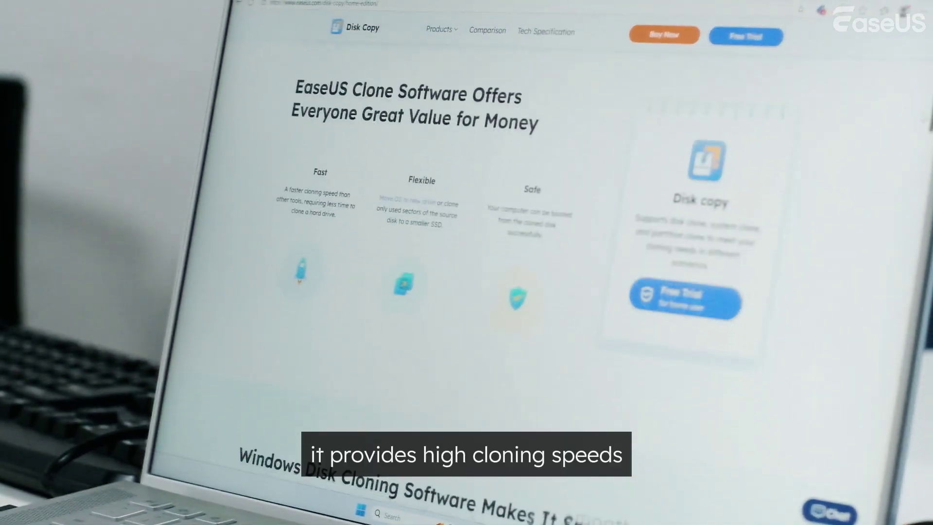
scroll(486, 243, down, 10)
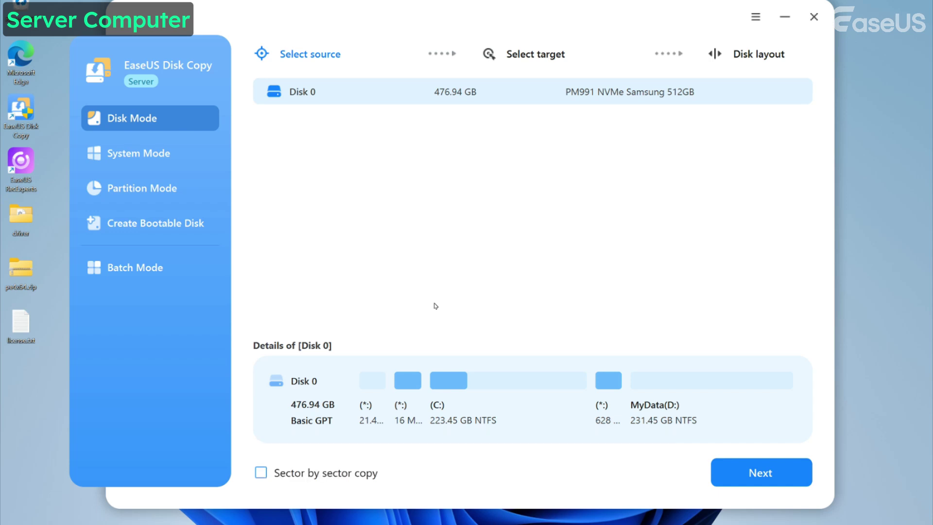
Switch EaseUS Disk Copy to Batch Mode from the left sidebar.
click(168, 270)
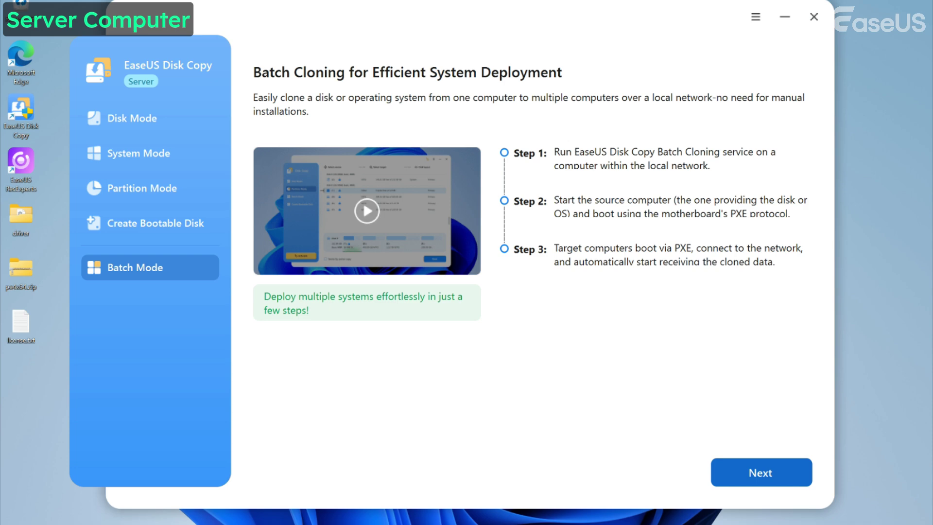
Set the copy source to 'Create an image after starting the service'.
click(761, 472)
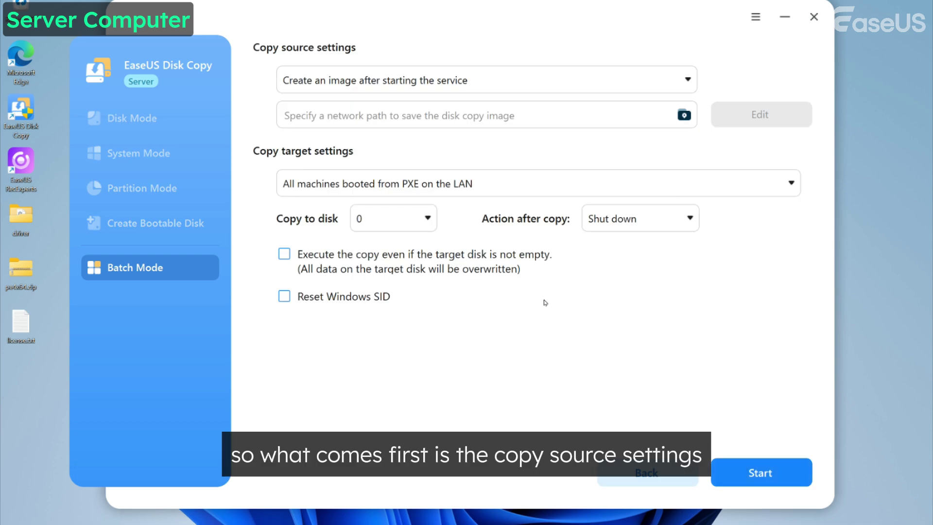
click(599, 78)
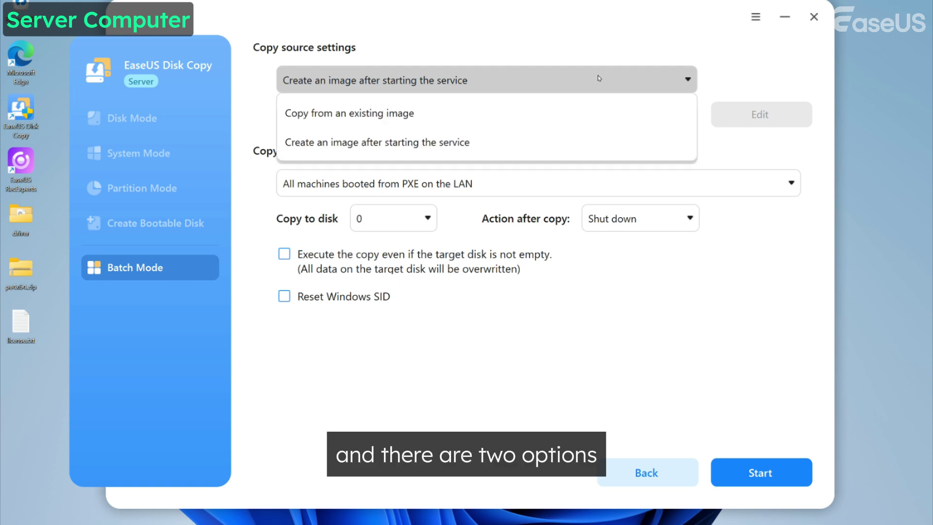
click(428, 143)
Choose the DeployTest network folder as the image save location.
click(528, 122)
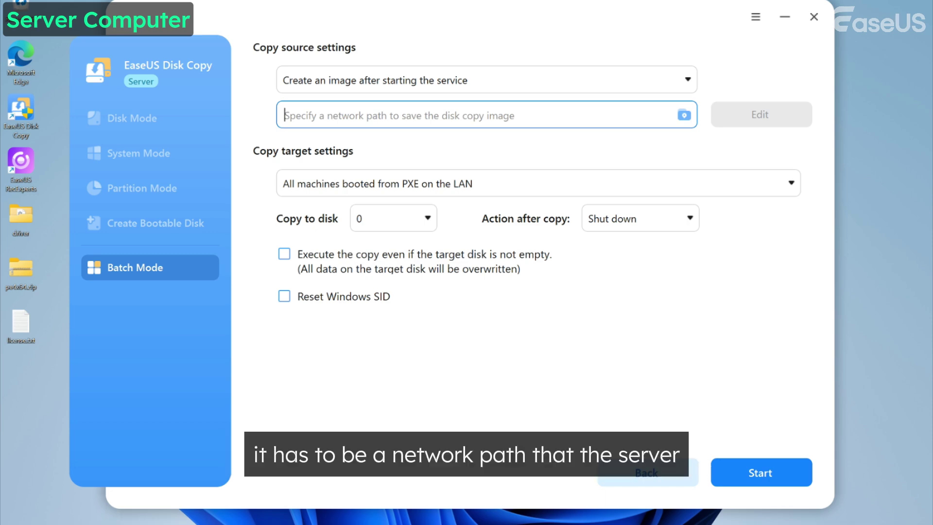
click(684, 115)
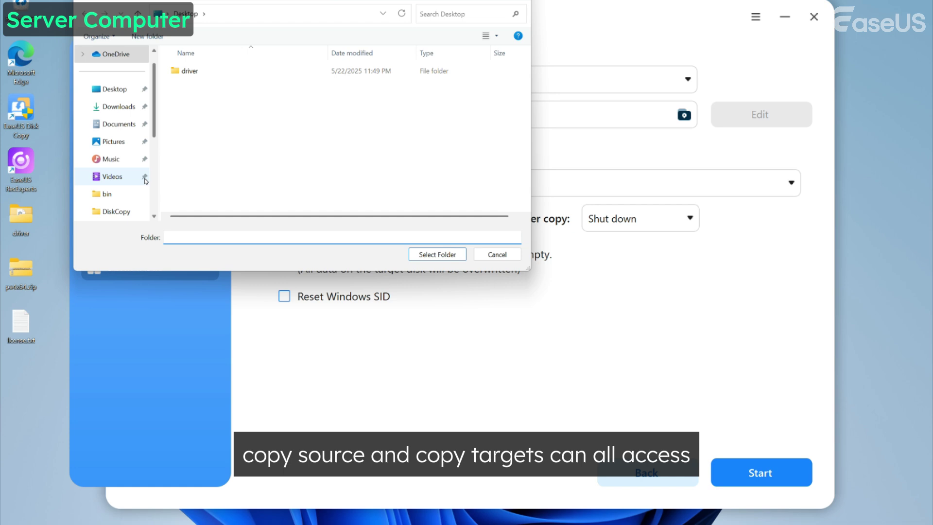
scroll(117, 175, down, 3)
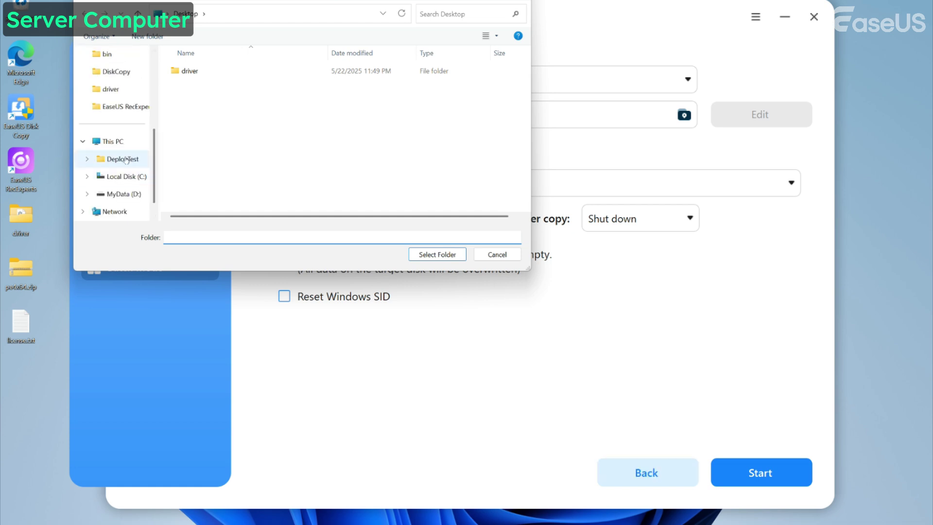
click(124, 159)
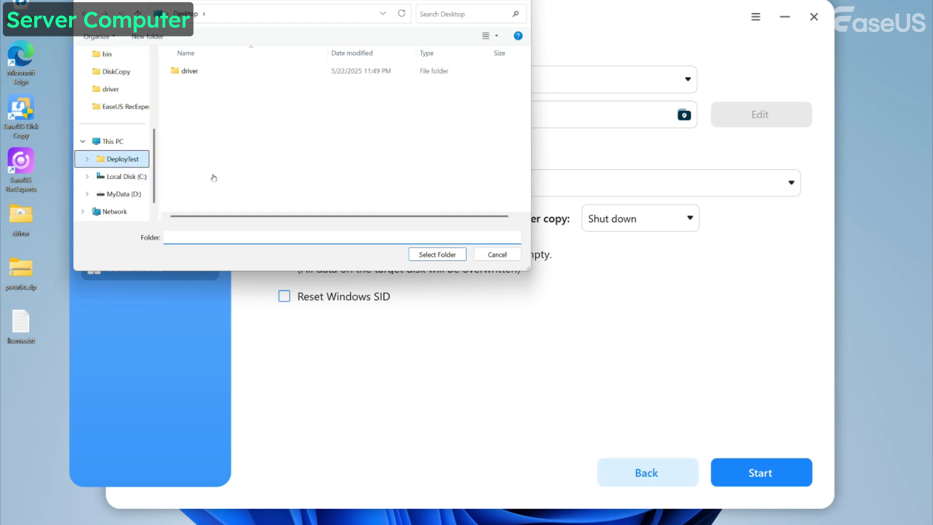
click(437, 255)
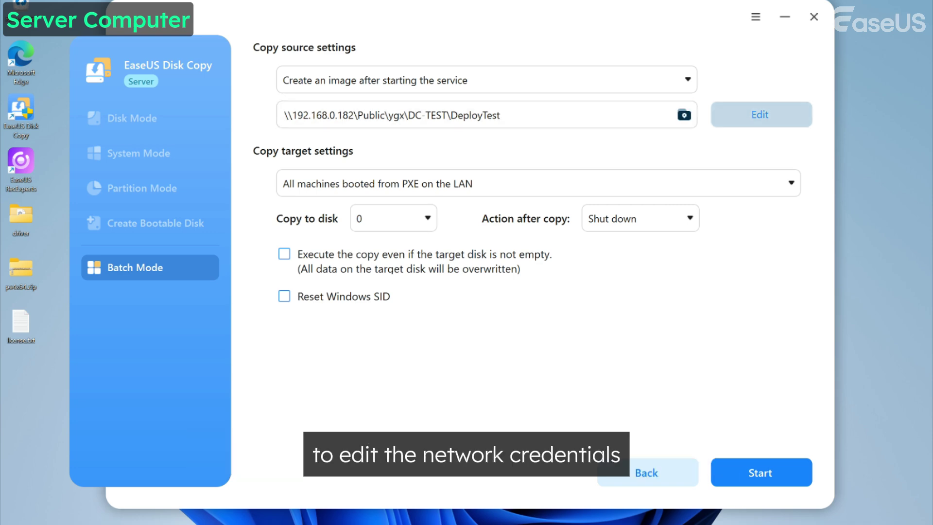
Enter the share's network username, correct it after the login error, and confirm the credentials.
click(761, 114)
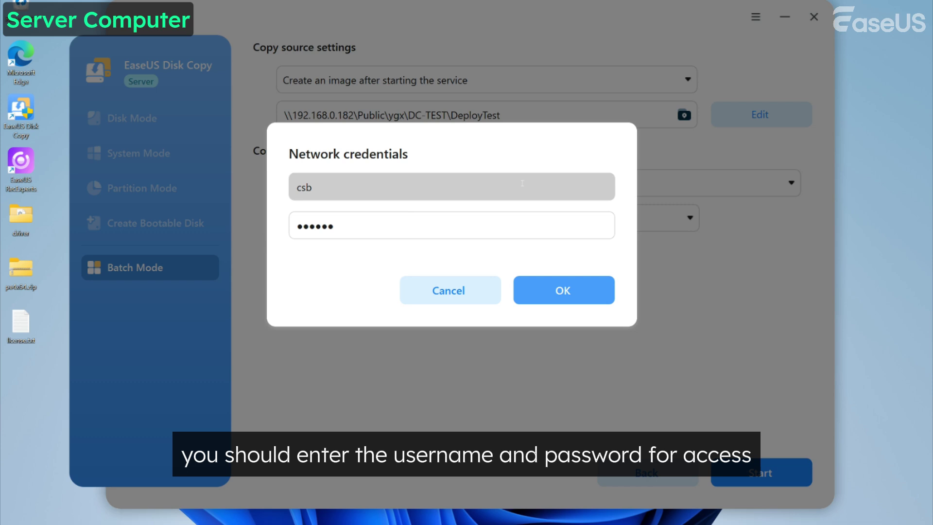
click(523, 182)
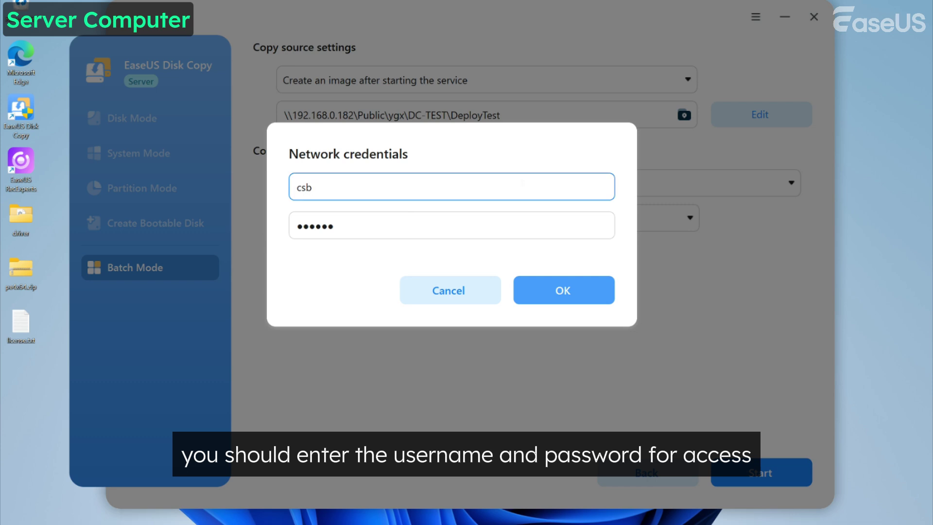
key(BackSpace)
key(BackSpace)
key(BackSpace)
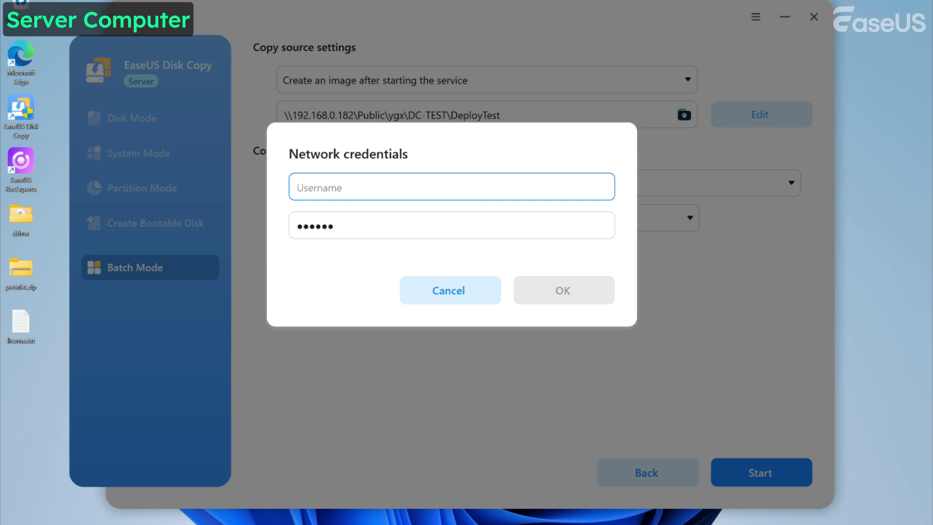
text(csb)
key(BackSpace)
text(easeus)
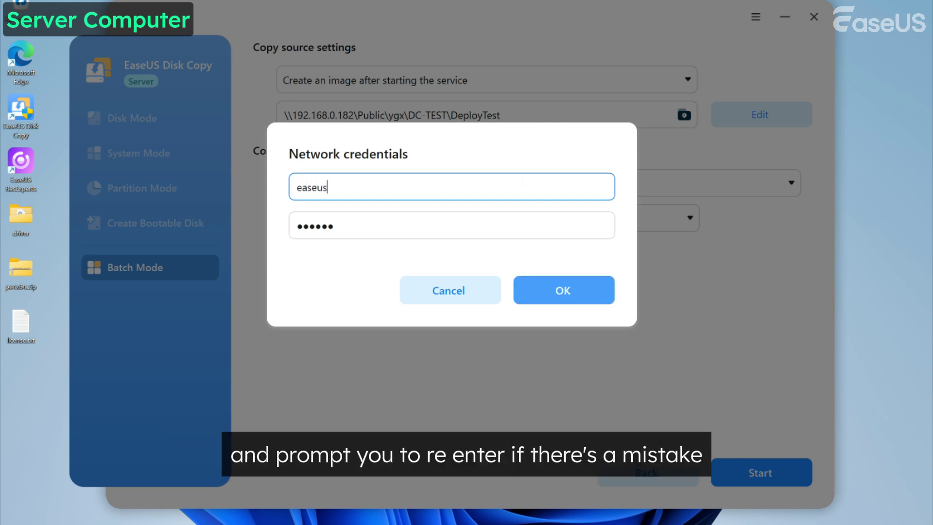
click(557, 290)
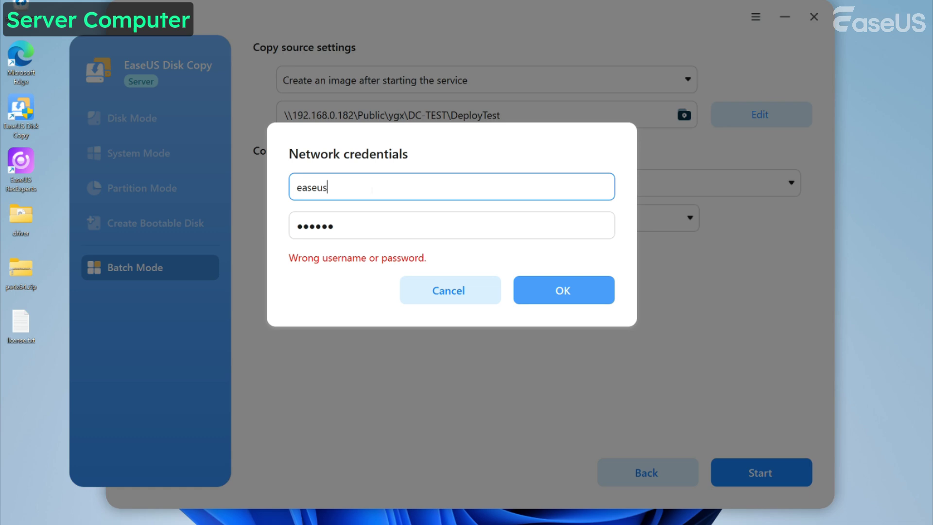
text(b)
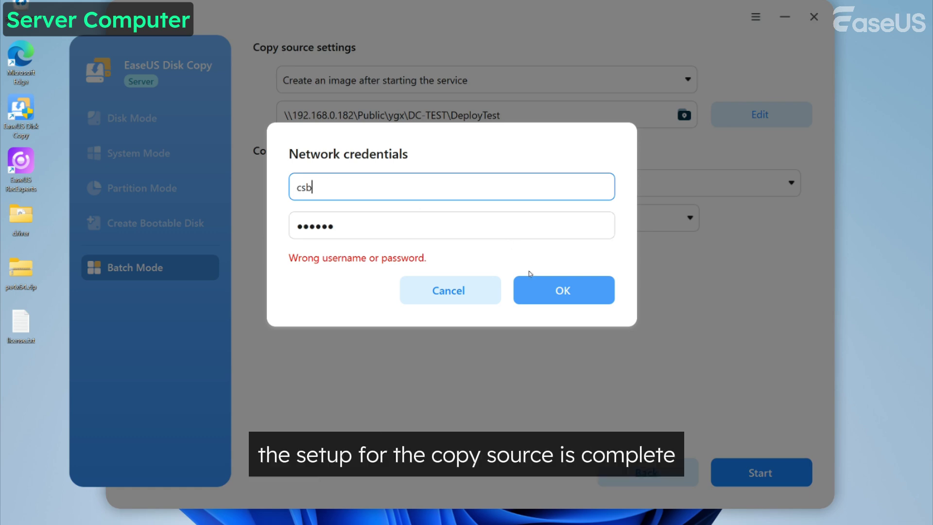
click(536, 294)
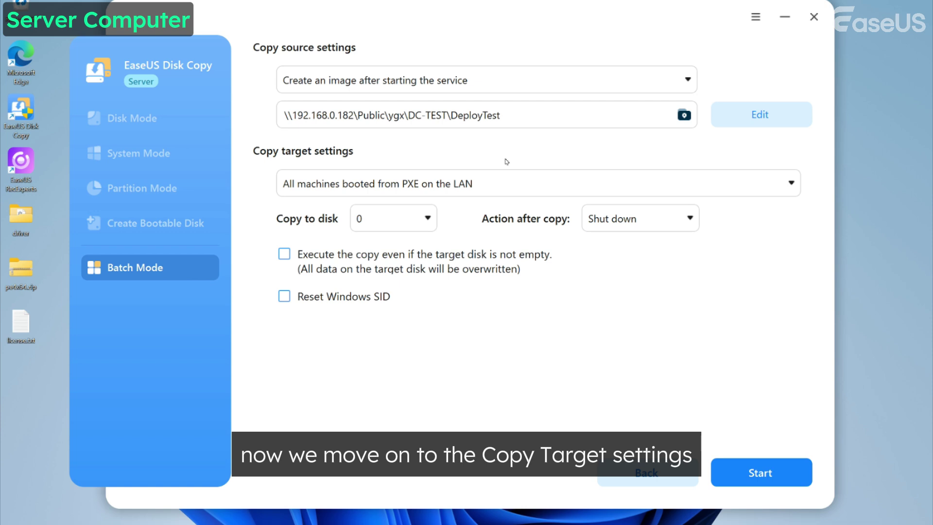
Change the copy target from all PXE-booted machines to Specified machines.
click(429, 185)
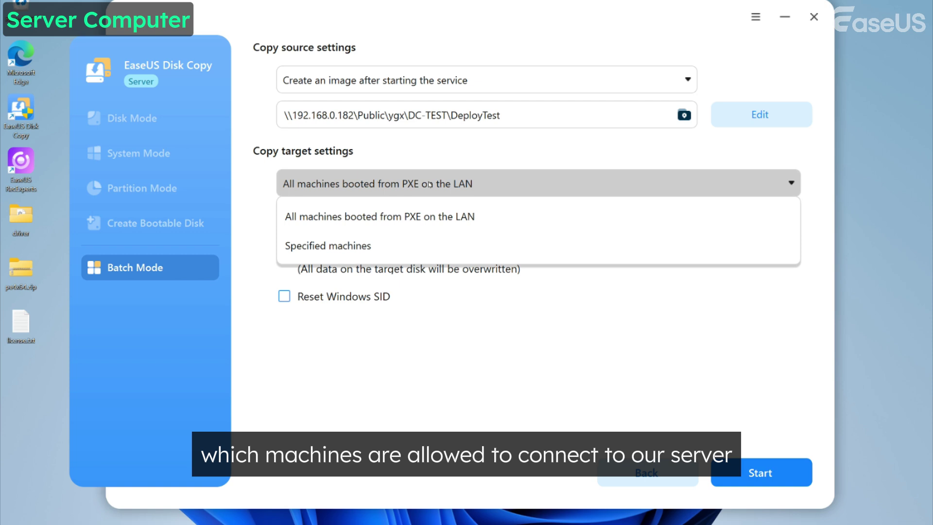
click(401, 217)
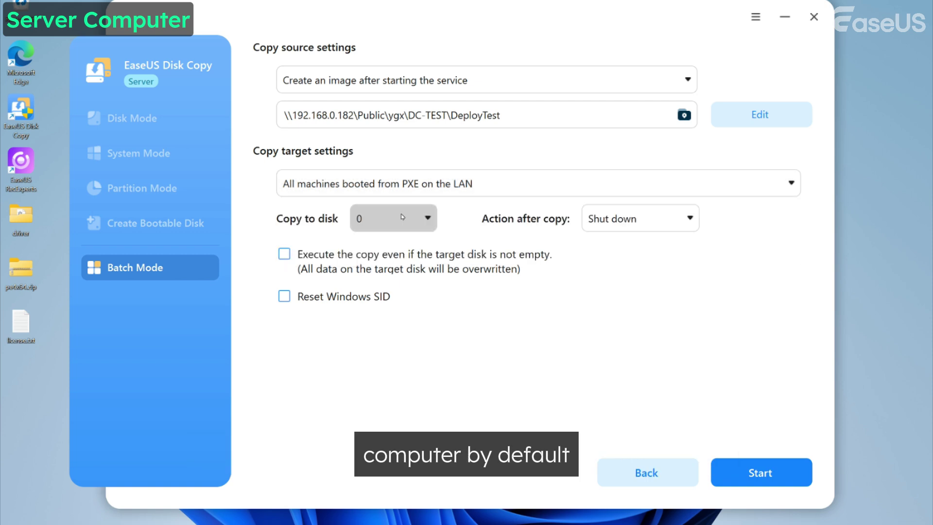
click(502, 181)
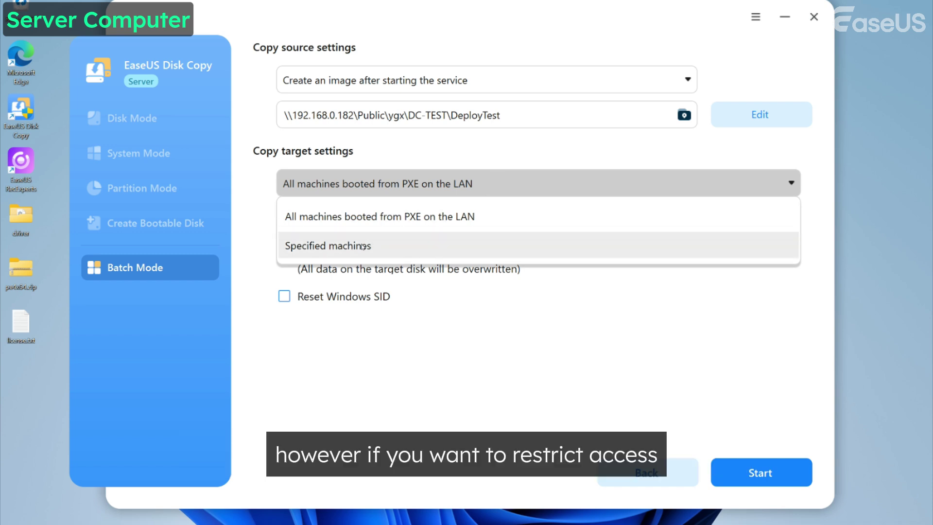
click(402, 249)
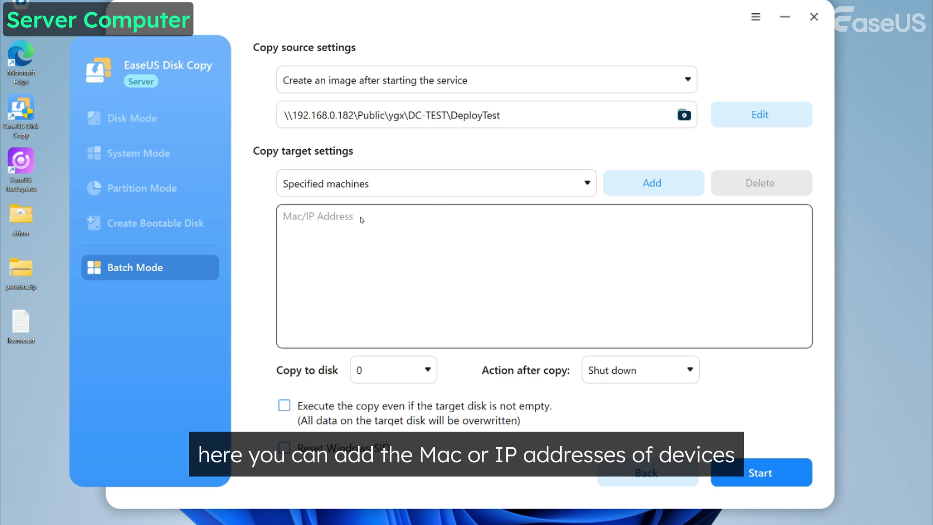
click(652, 184)
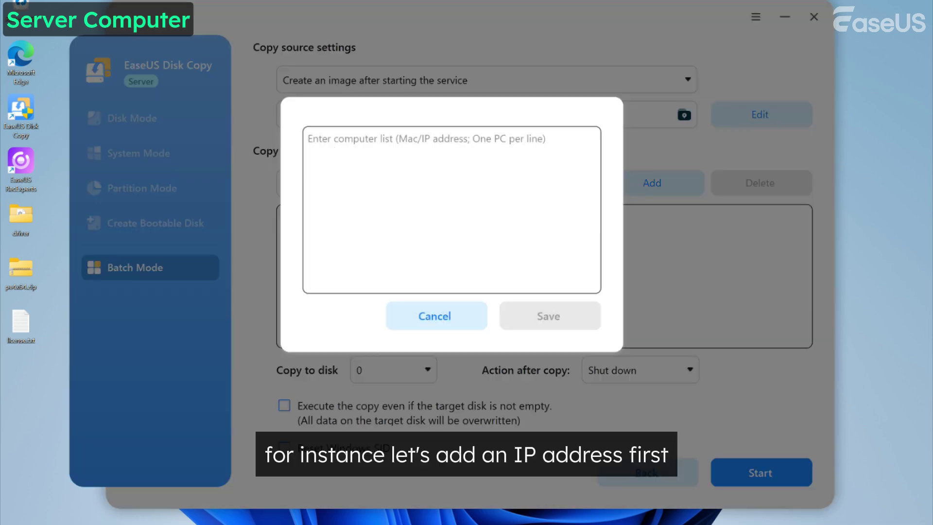
text(192)
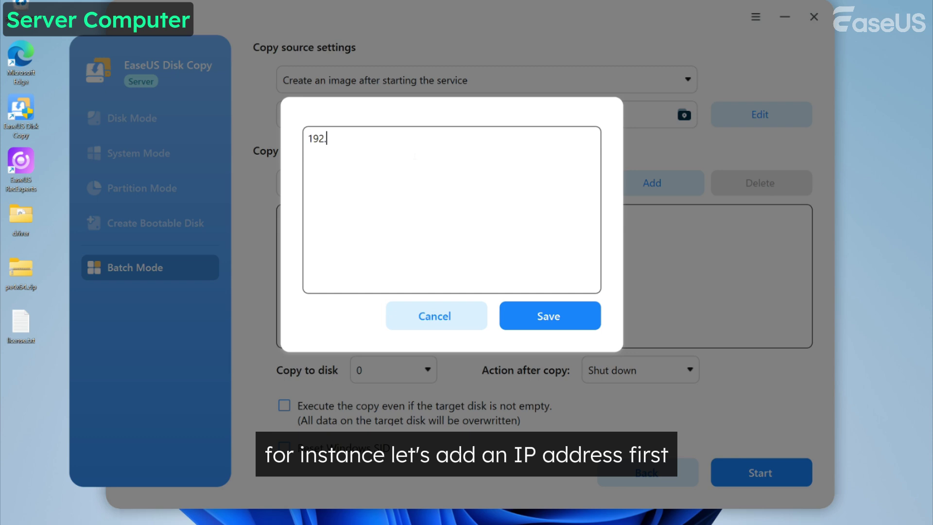
text(.168.1.1)
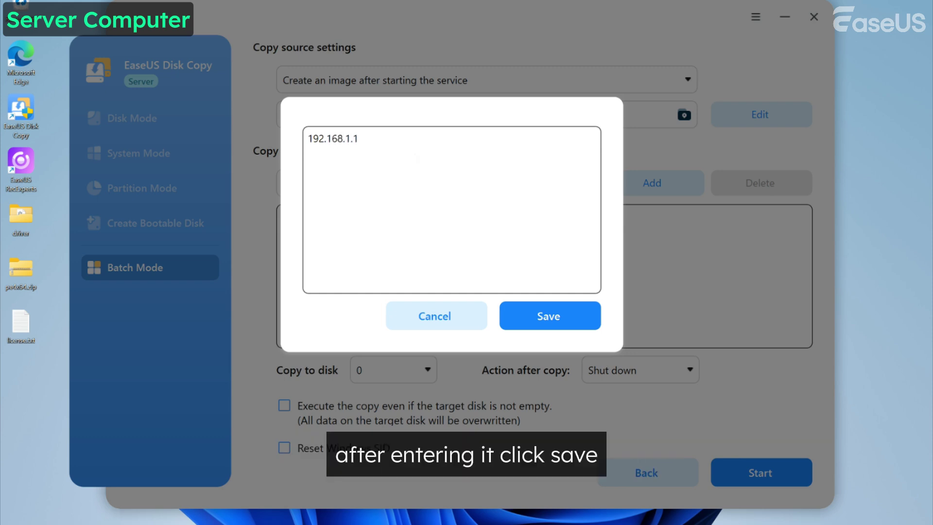
click(533, 317)
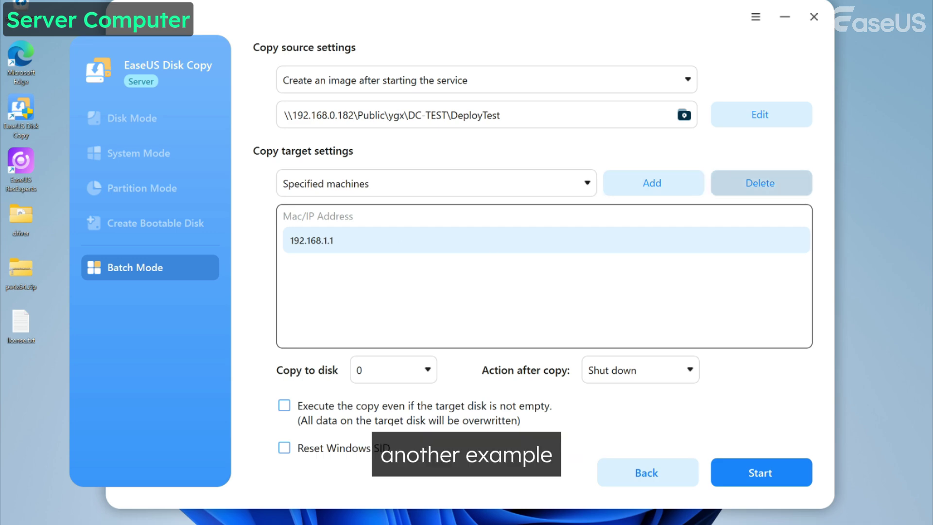
click(761, 182)
click(652, 183)
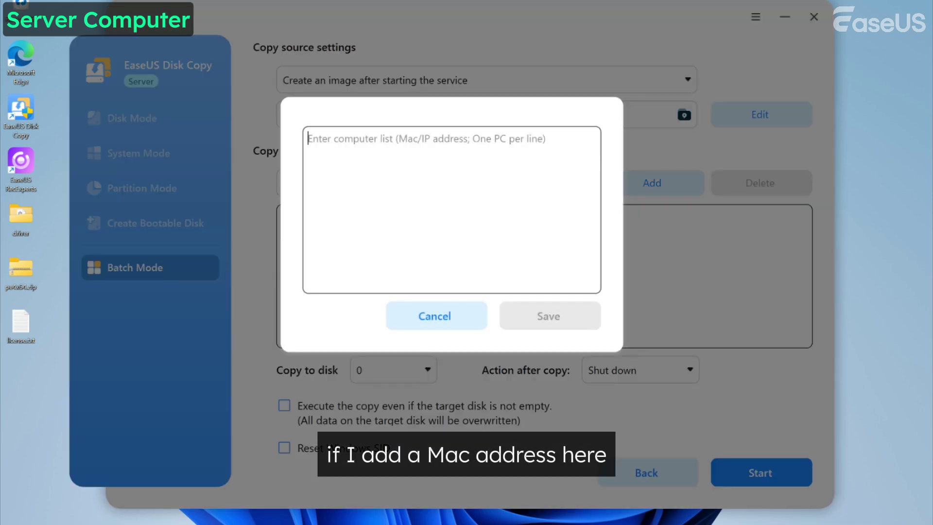
text(11:11:11:11:11:11)
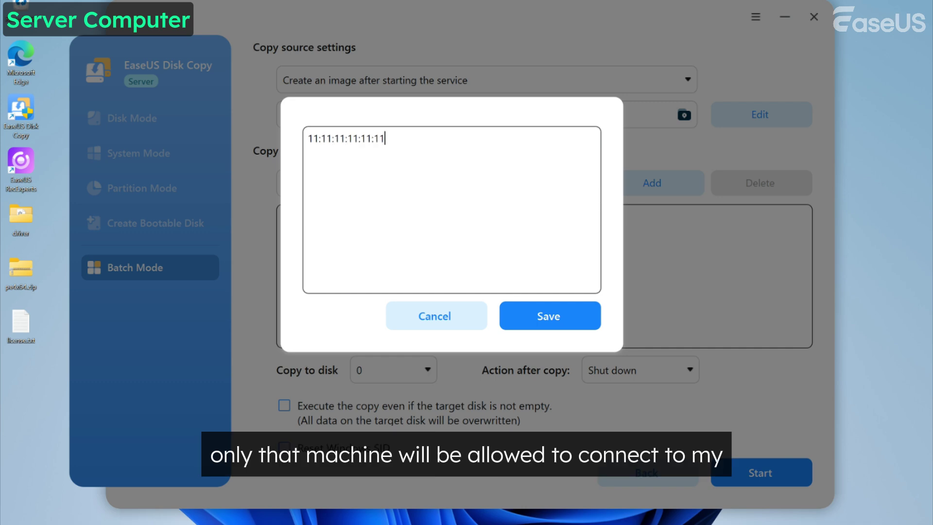
click(549, 316)
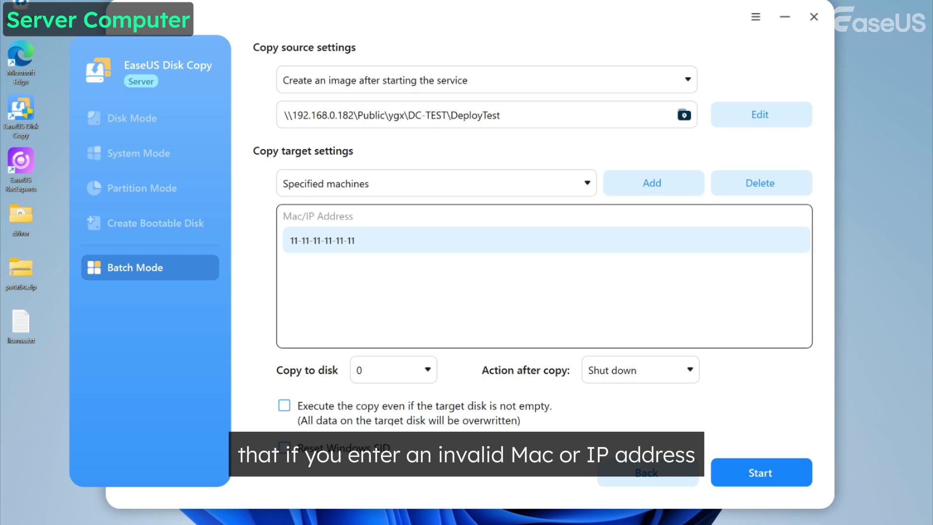
Add 192.168.1.2 as a target machine and set Copy to disk to 1.
click(652, 183)
text(192.1)
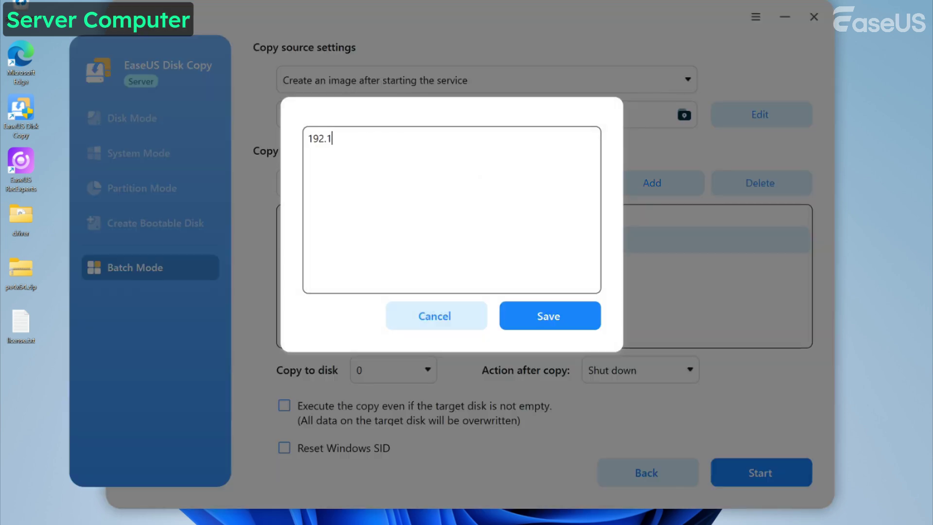
click(549, 313)
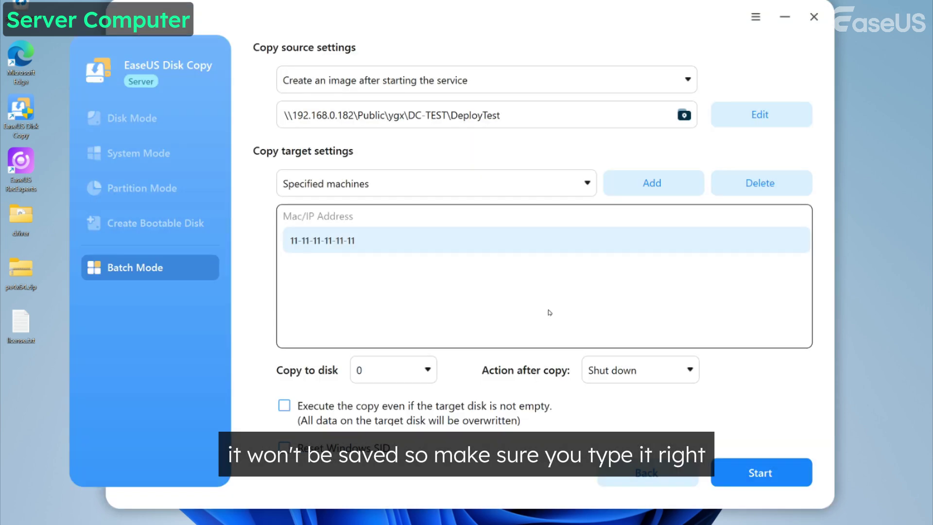
click(652, 182)
text(192.168.1.2)
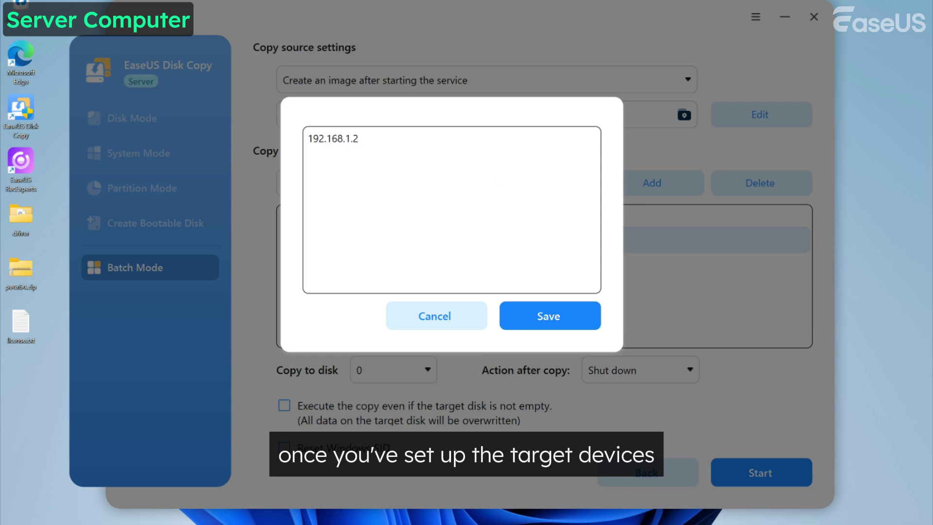
click(549, 316)
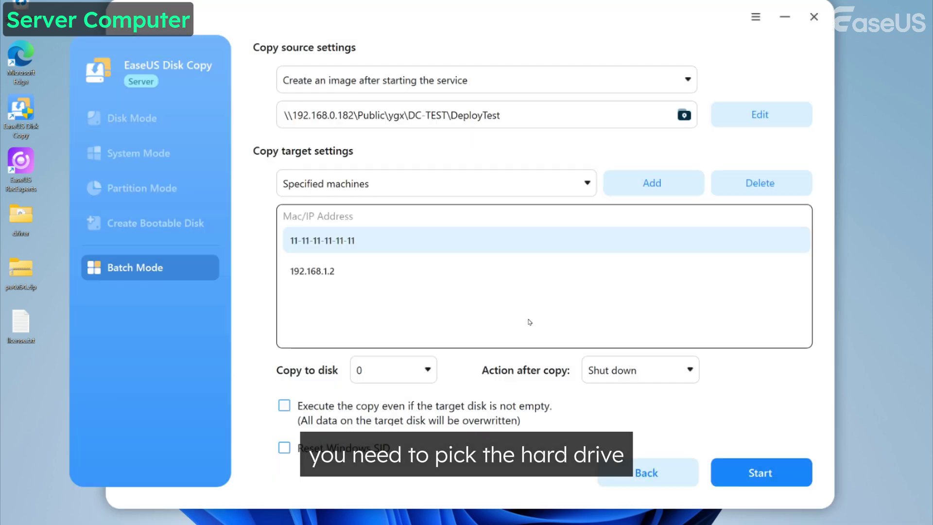
click(414, 372)
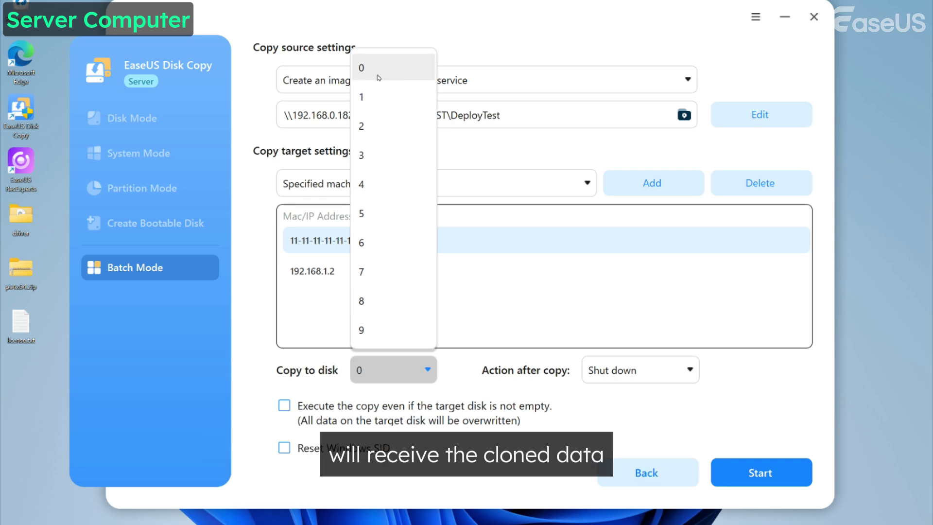
click(375, 97)
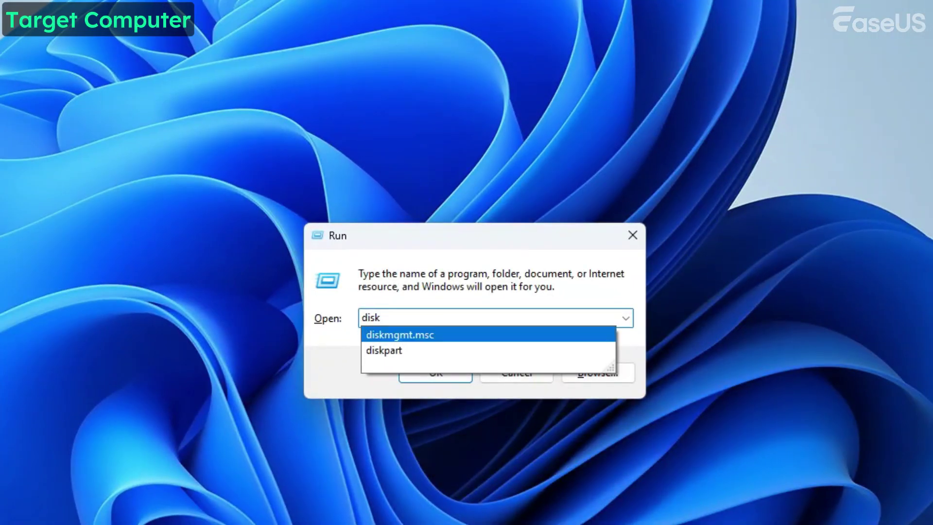
Run diskmgmt.msc to open Disk Management on the target computer.
click(400, 335)
click(436, 372)
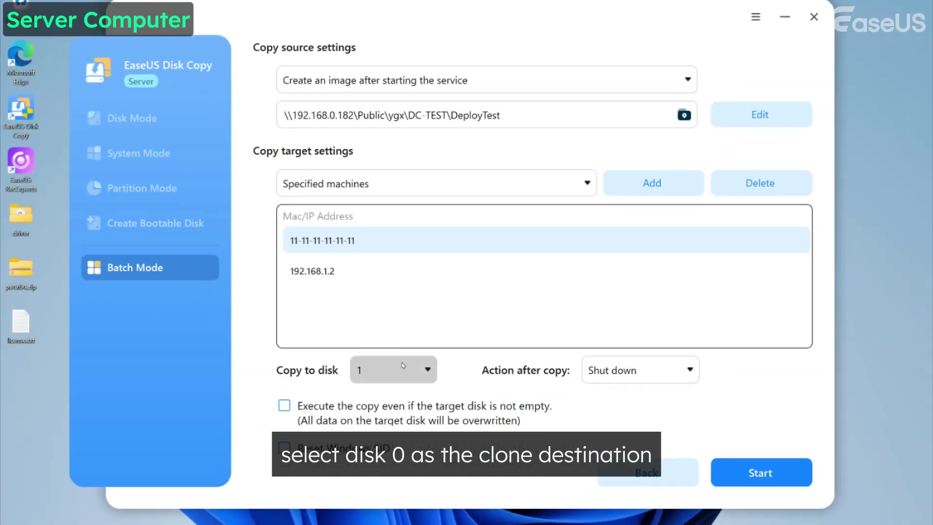
Set Copy to disk to 0 and Action after copy to Reboot.
click(403, 365)
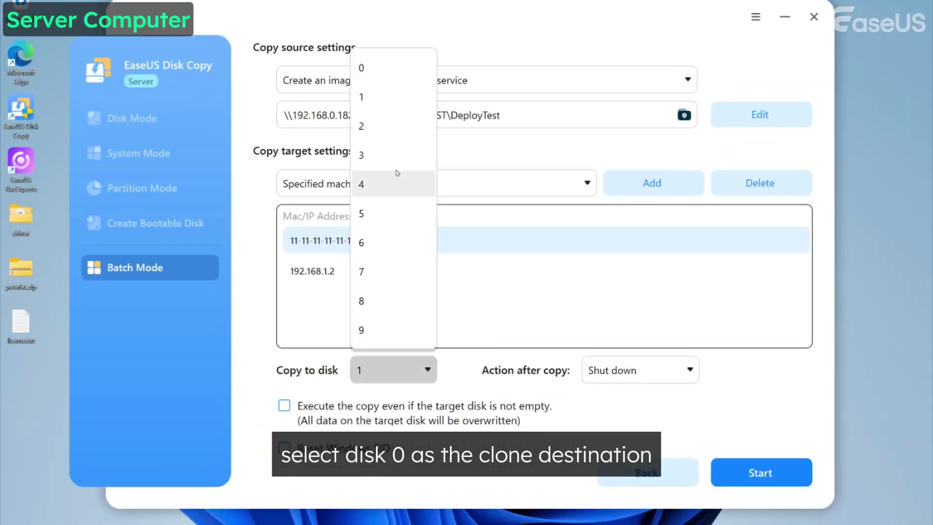
click(388, 75)
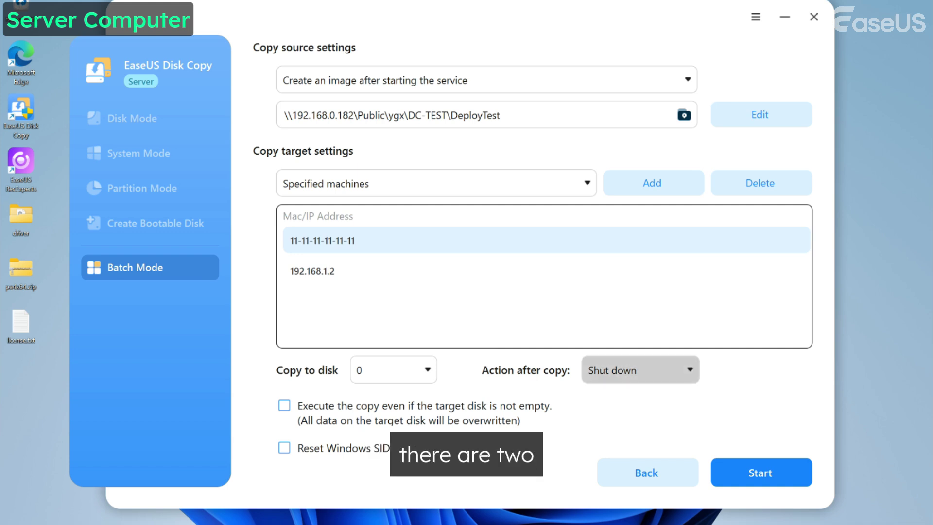
click(640, 370)
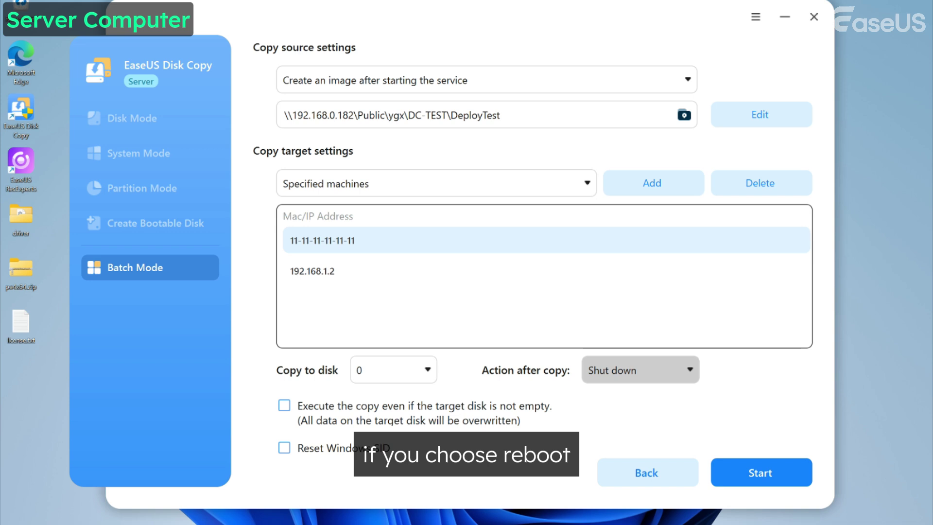
click(641, 369)
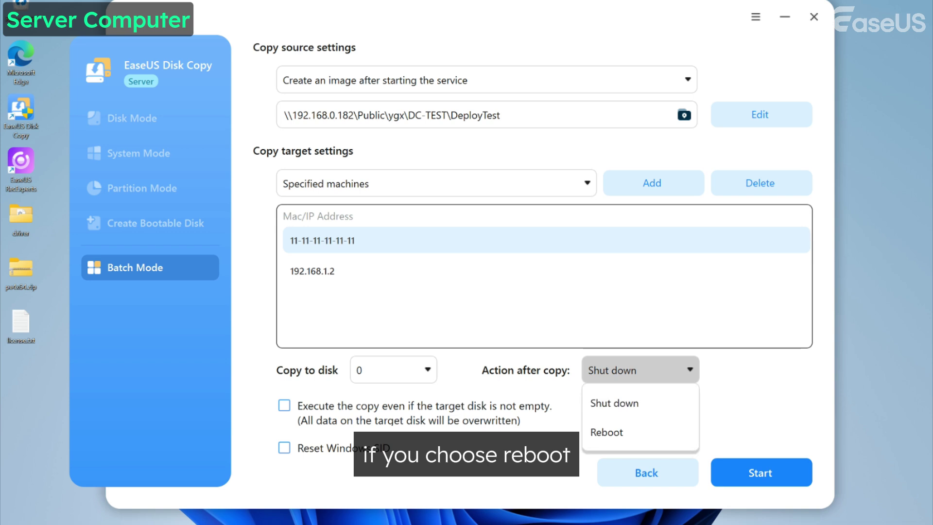
click(612, 432)
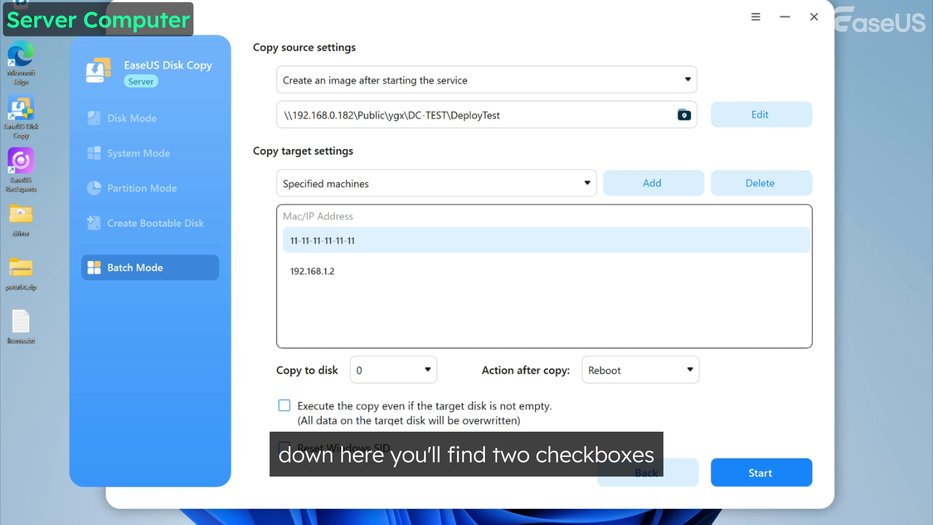
click(284, 405)
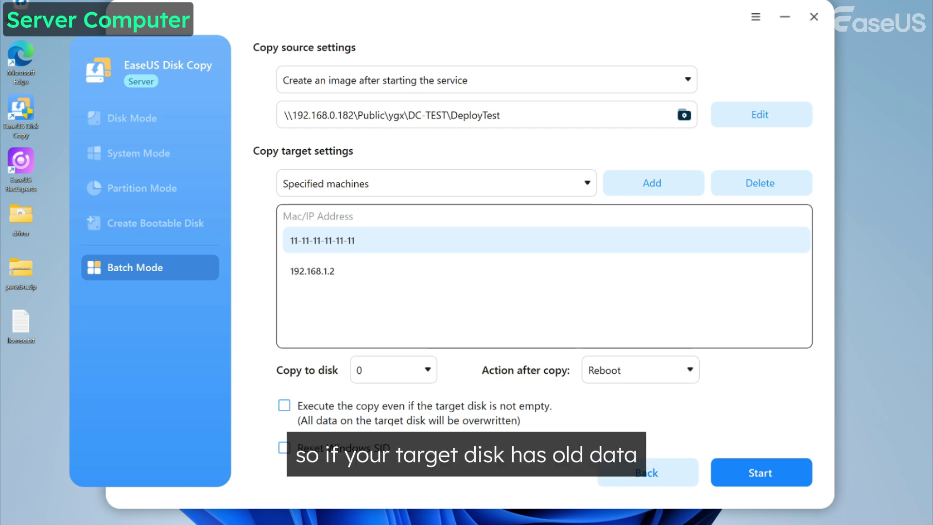
Tick 'Execute the copy even if the target disk is not empty' and 'Reset Windows SID'.
click(284, 406)
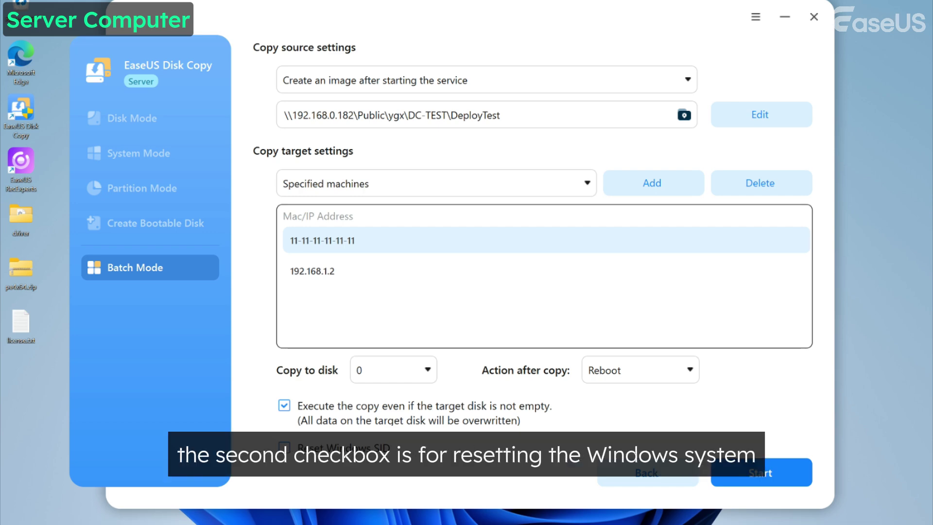
click(284, 448)
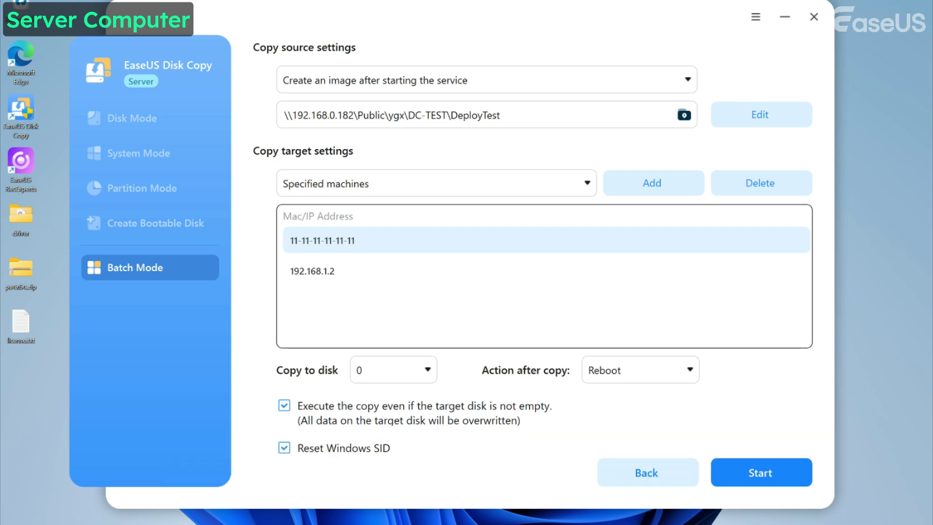
click(285, 448)
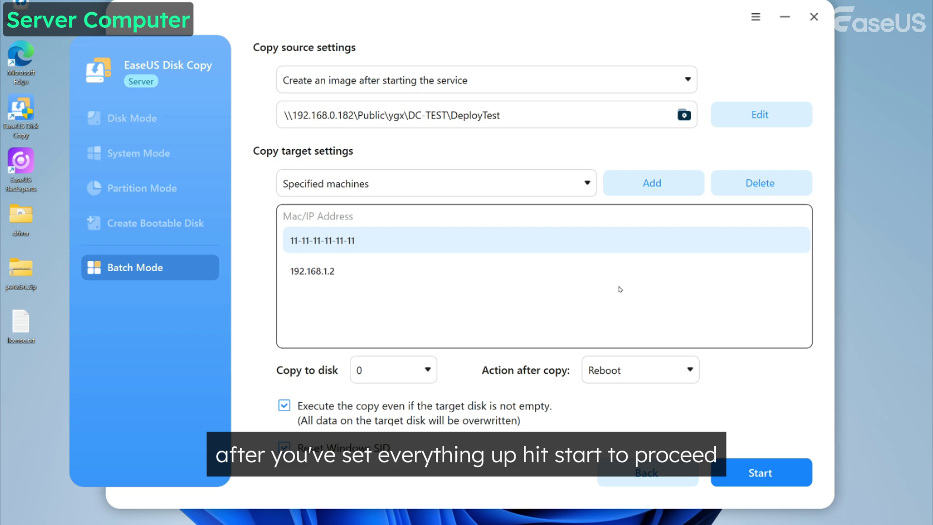
Start the batch copy service, bringing up the WinPE creation prompt.
click(760, 473)
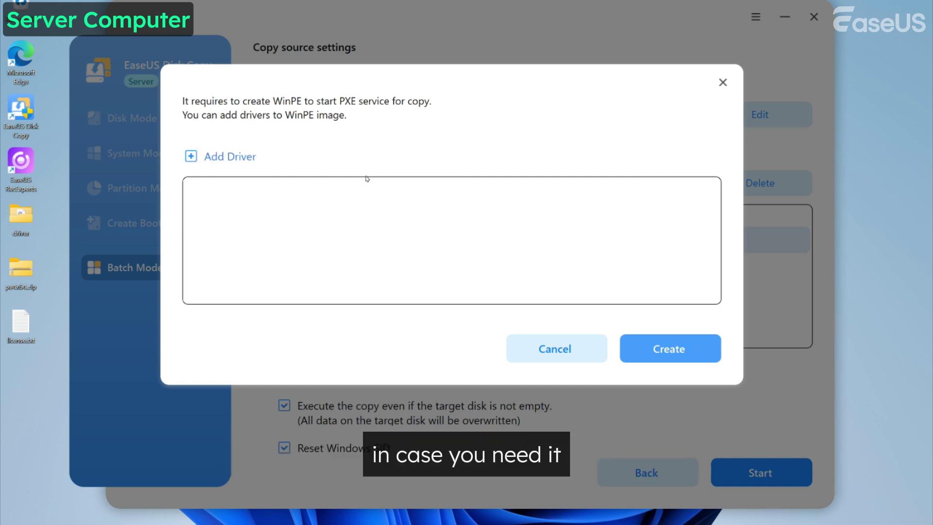
Add the iusb3hub.inf USB driver from the Desktop 'driver' folder to the WinPE driver list.
click(242, 157)
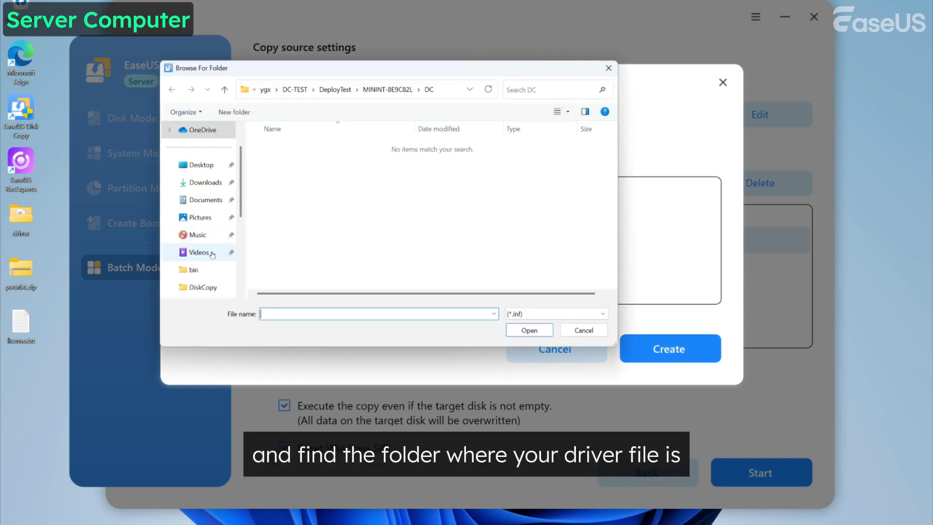
click(201, 167)
double_click(274, 146)
click(286, 146)
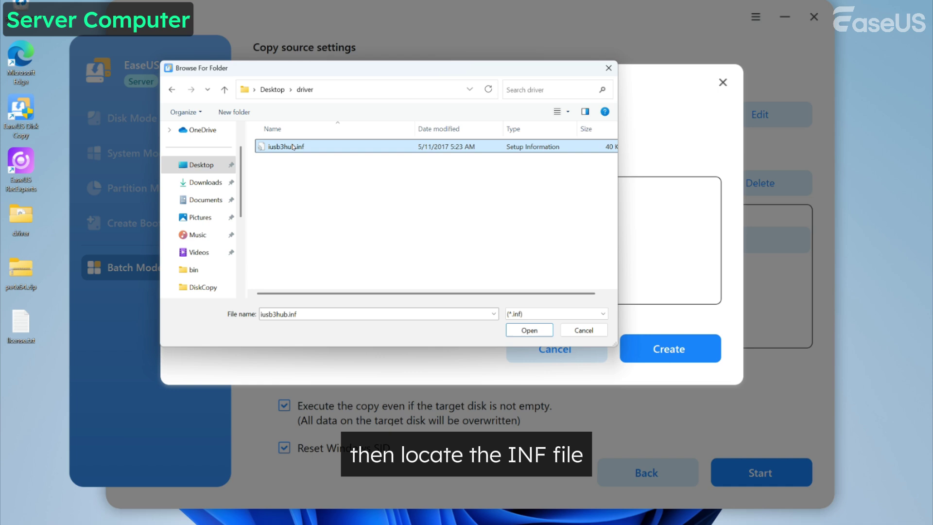
click(530, 331)
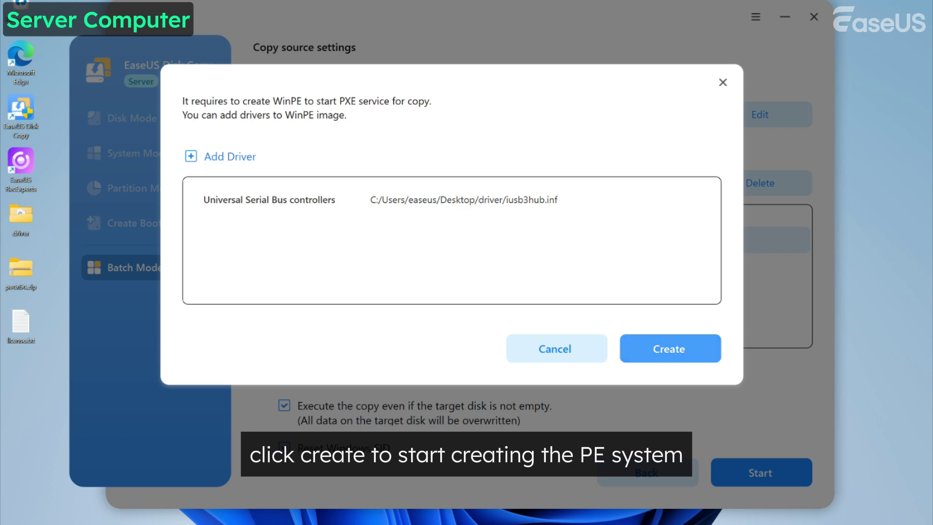
Create the WinPE from the manually specified package C:/Users/easeus/Desktop/pe4x64.zip.
click(668, 348)
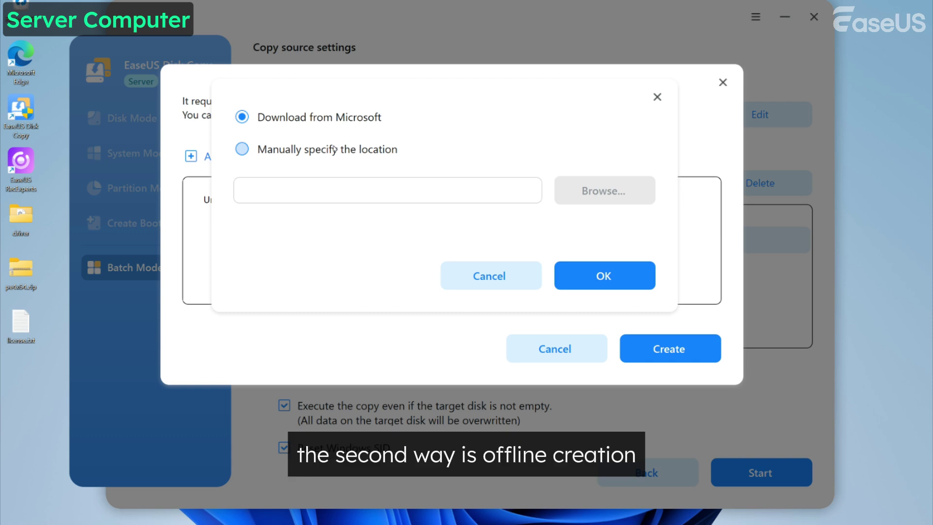
click(334, 149)
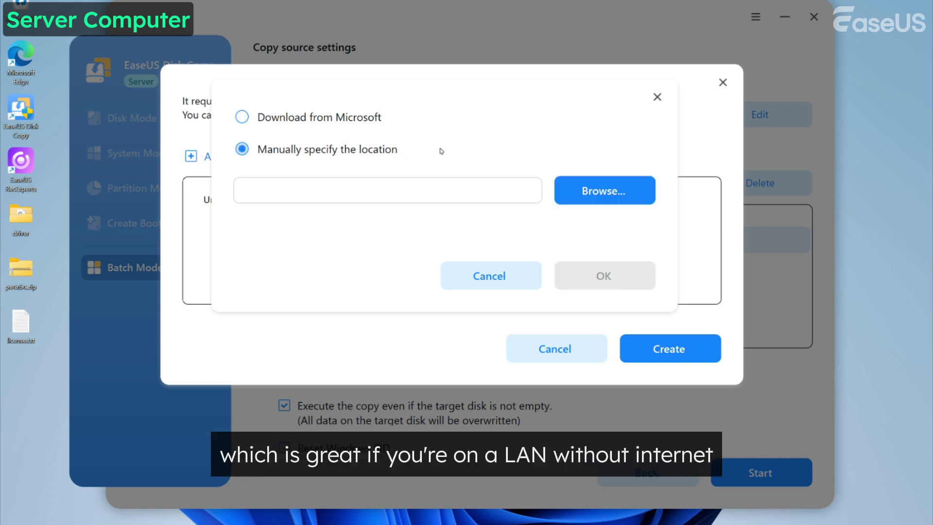
click(602, 195)
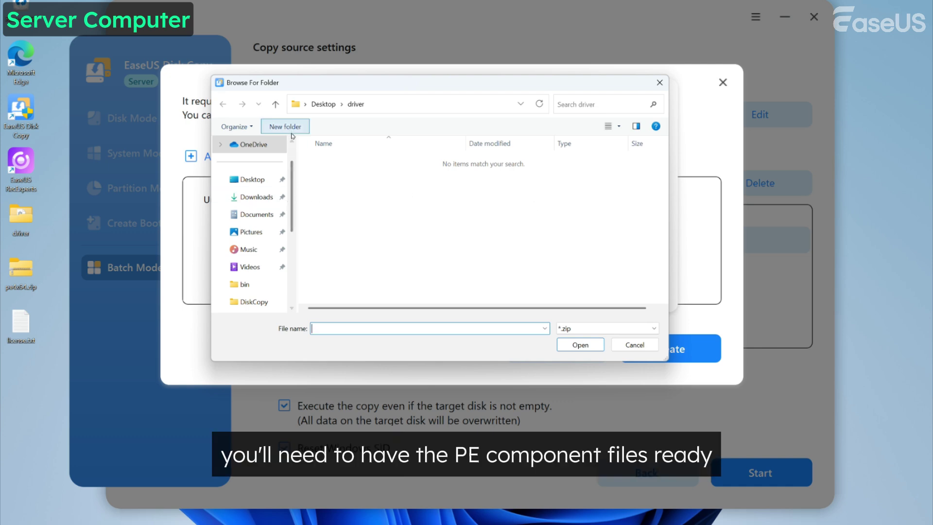
scroll(252, 160, up, 1)
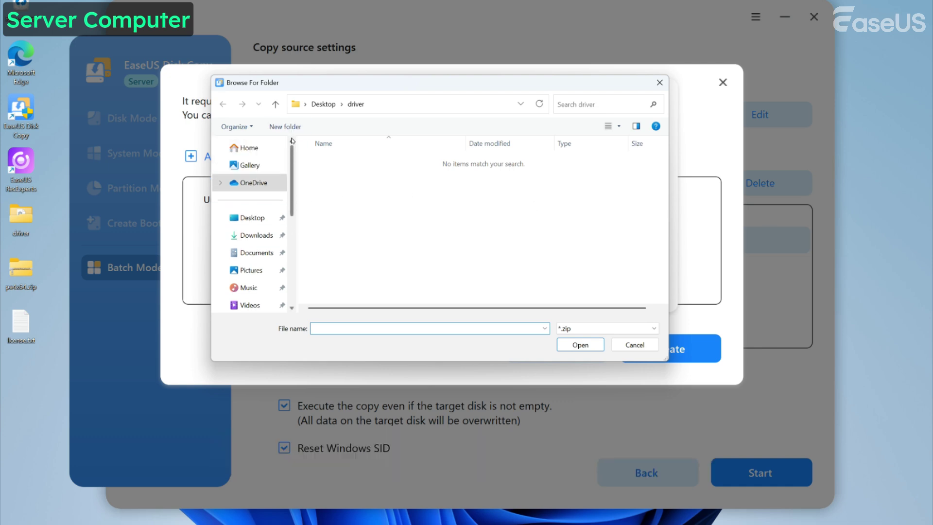
click(254, 219)
click(334, 183)
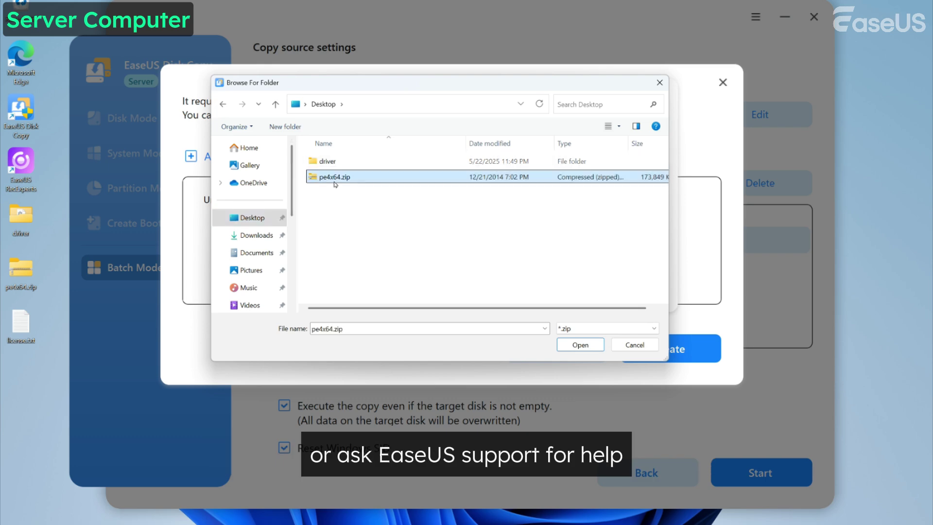
click(567, 346)
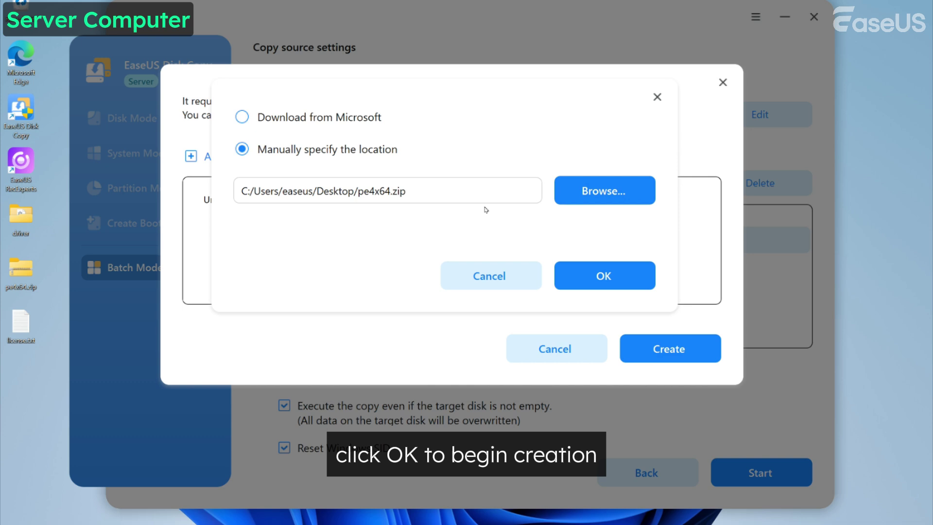
Build the WinPE image until the PXE server shows Running with 28/30 licenses.
click(578, 273)
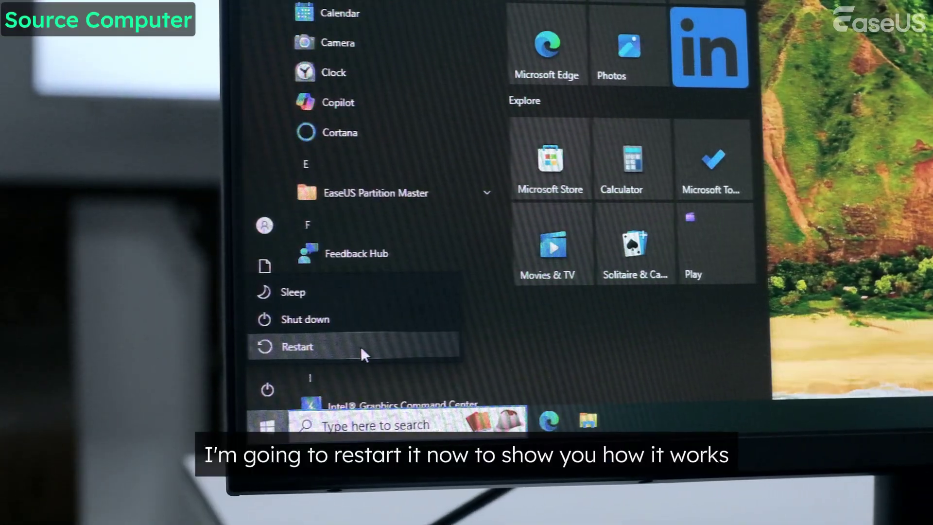
Restart the source PC into the network-booted environment and start cloning source Disk 0.
click(361, 348)
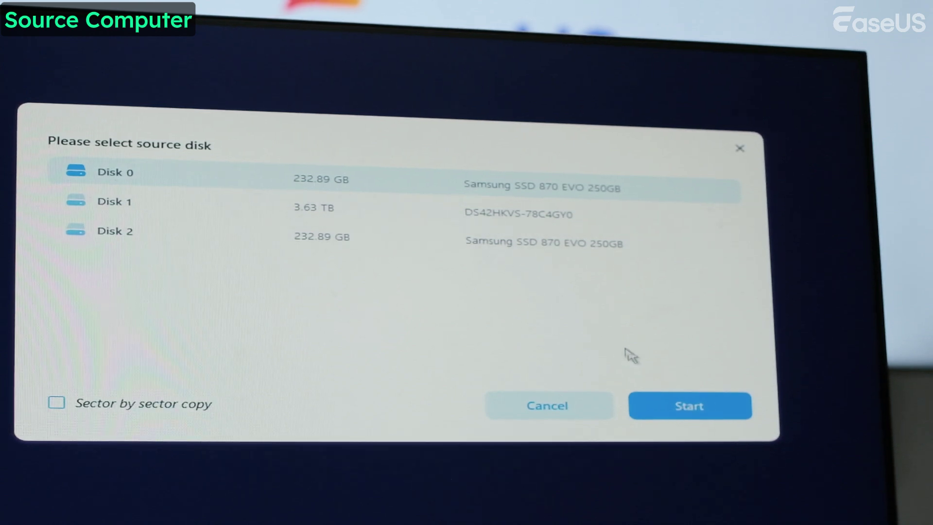
click(679, 411)
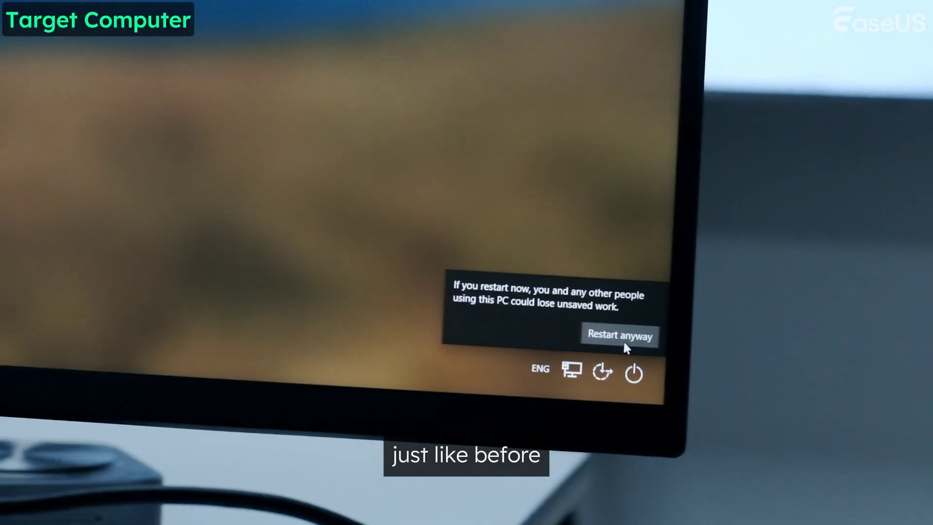
Force the target computer to restart anyway so it can network-boot.
click(621, 347)
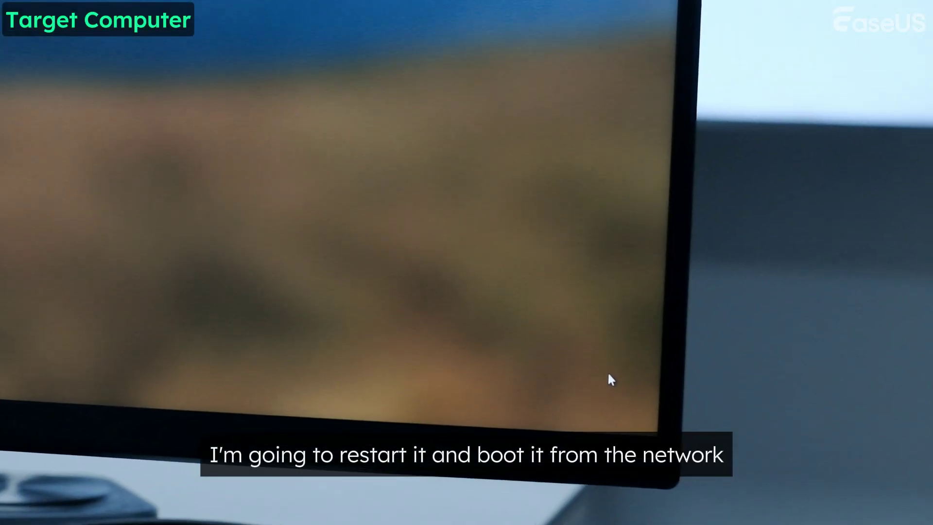